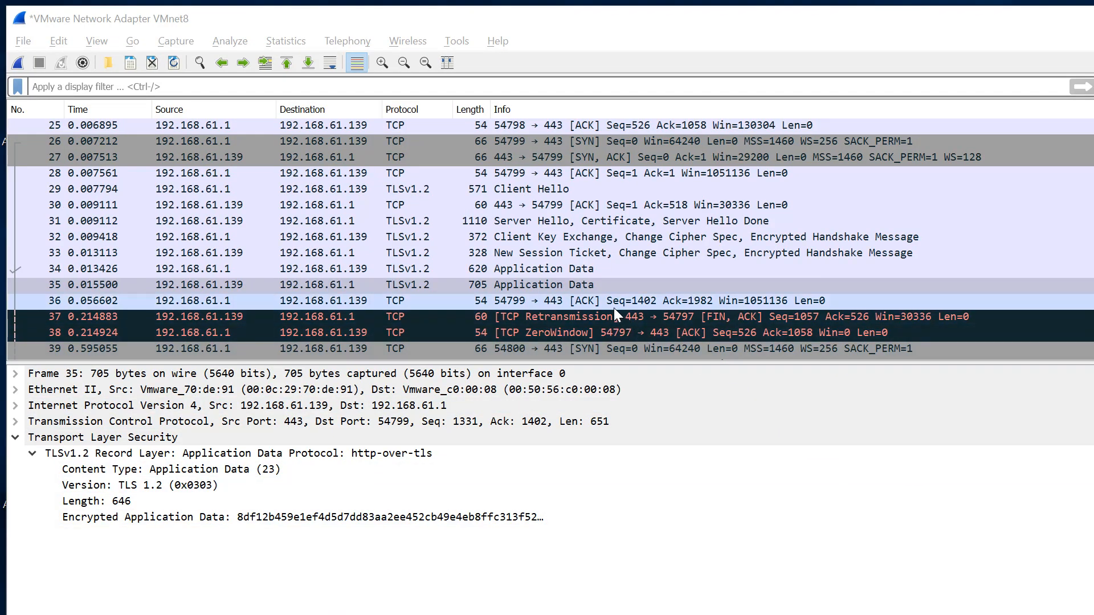
Open the Transport Layer Security protocol preferences from the application data packet and open the RSA keys list editor.
right_click(538, 279)
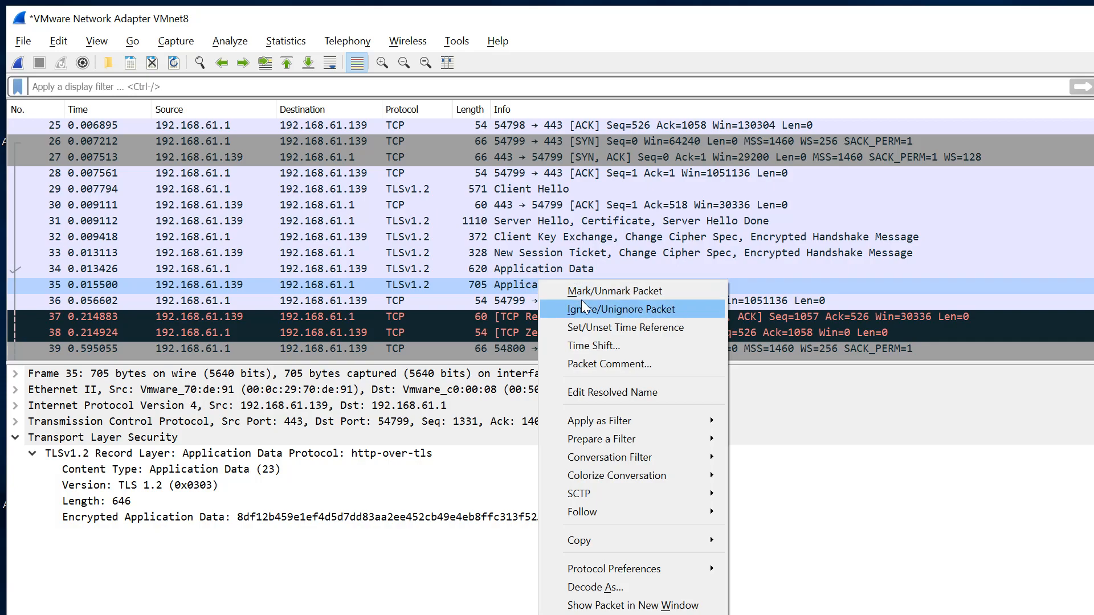
mouse_move(630, 569)
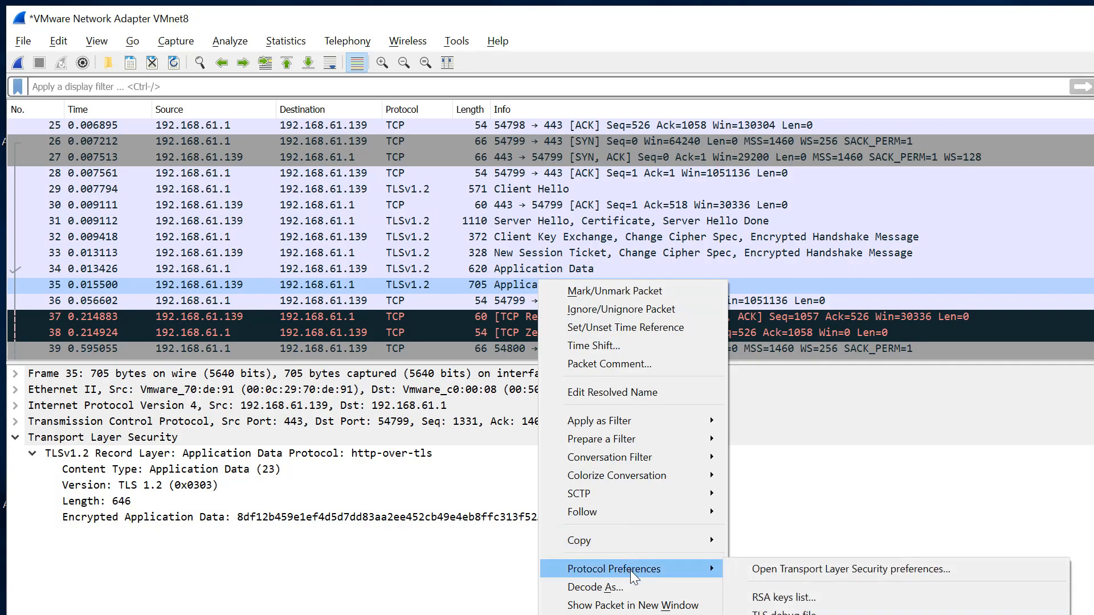
click(788, 572)
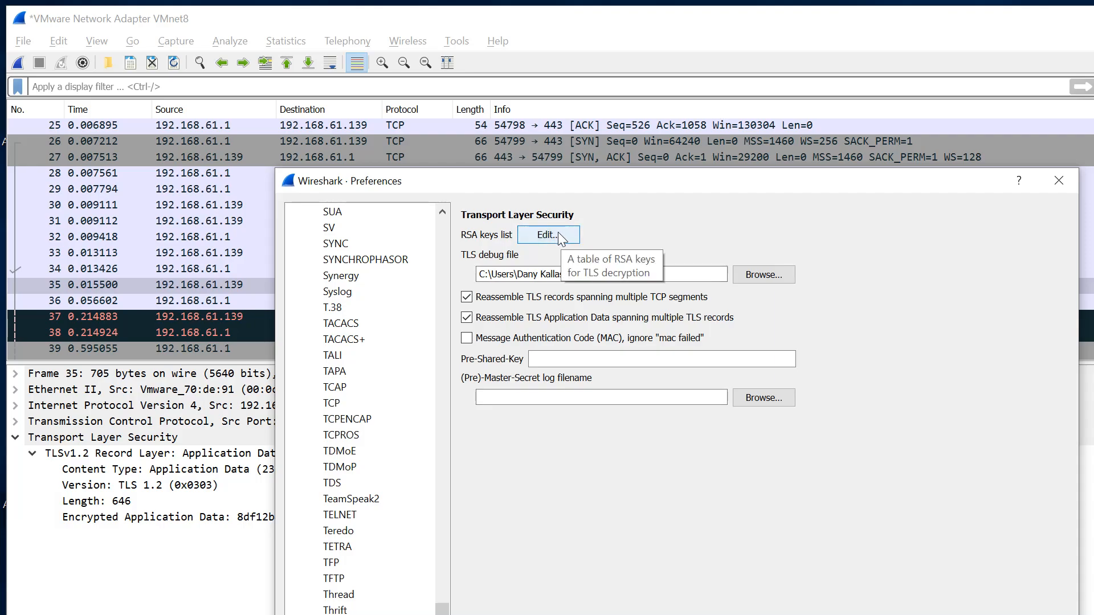
click(531, 235)
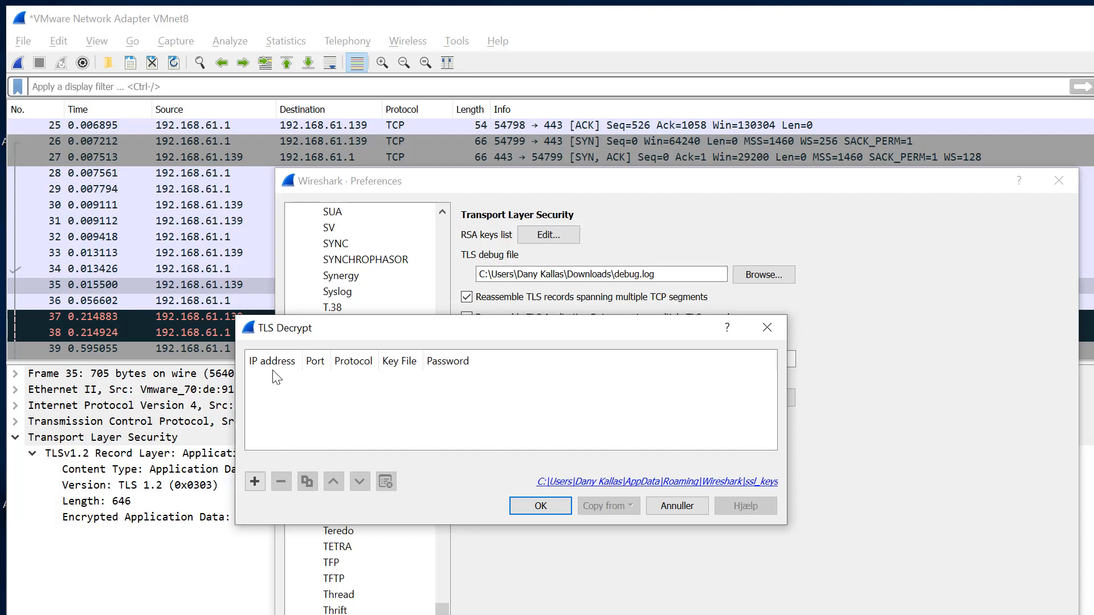
Add a new RSA key entry with IP address 192.168.61.139.
click(255, 482)
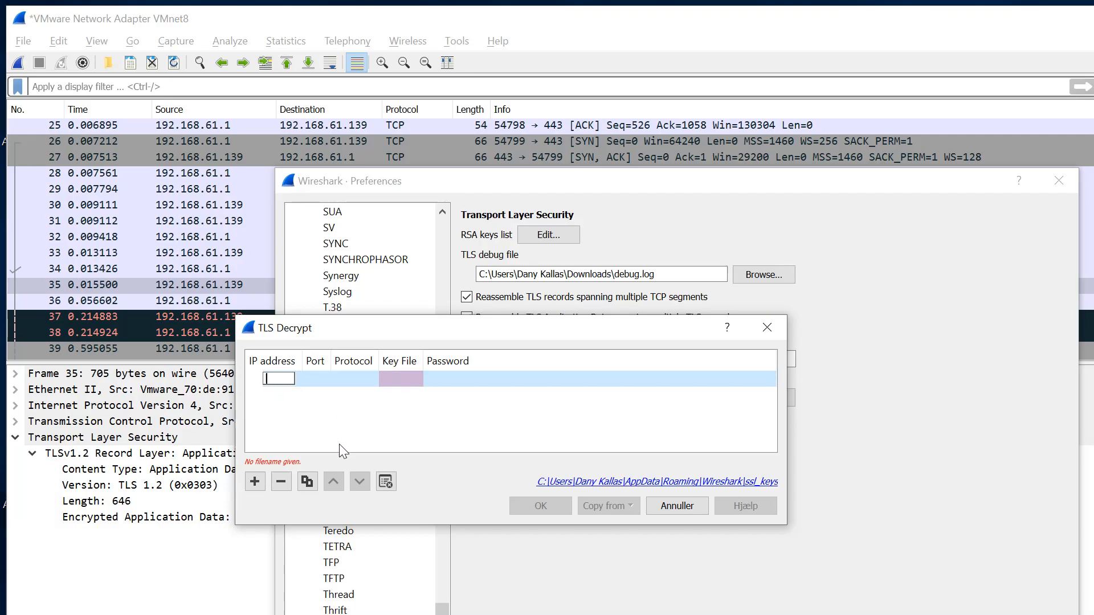
text(192.168.61)
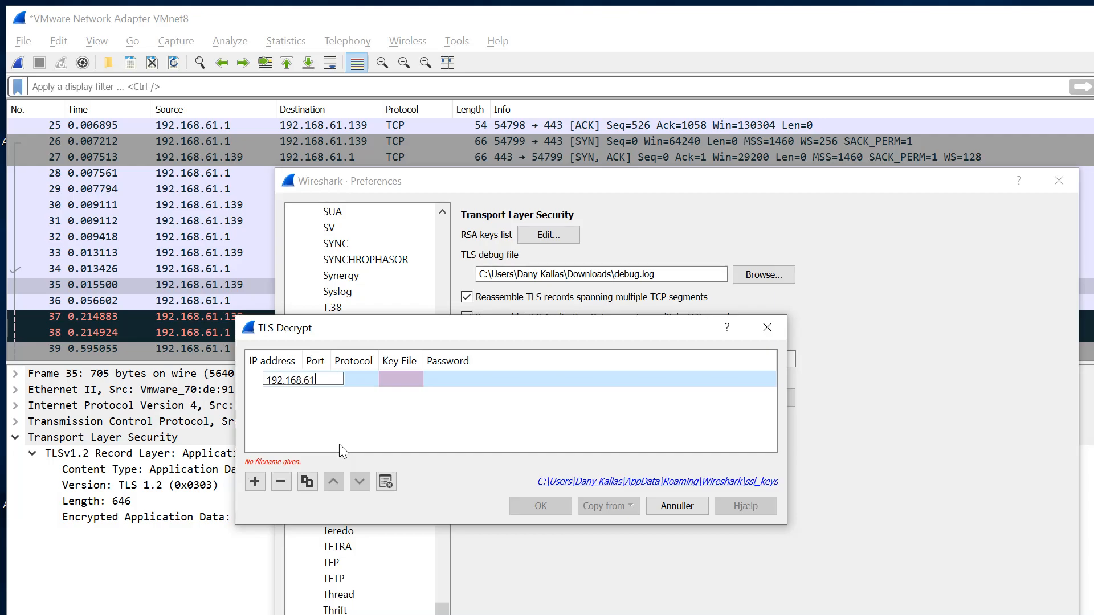
text(.139)
key(Return)
Set the key entry's port to 443 and its protocol to http.
double_click(355, 376)
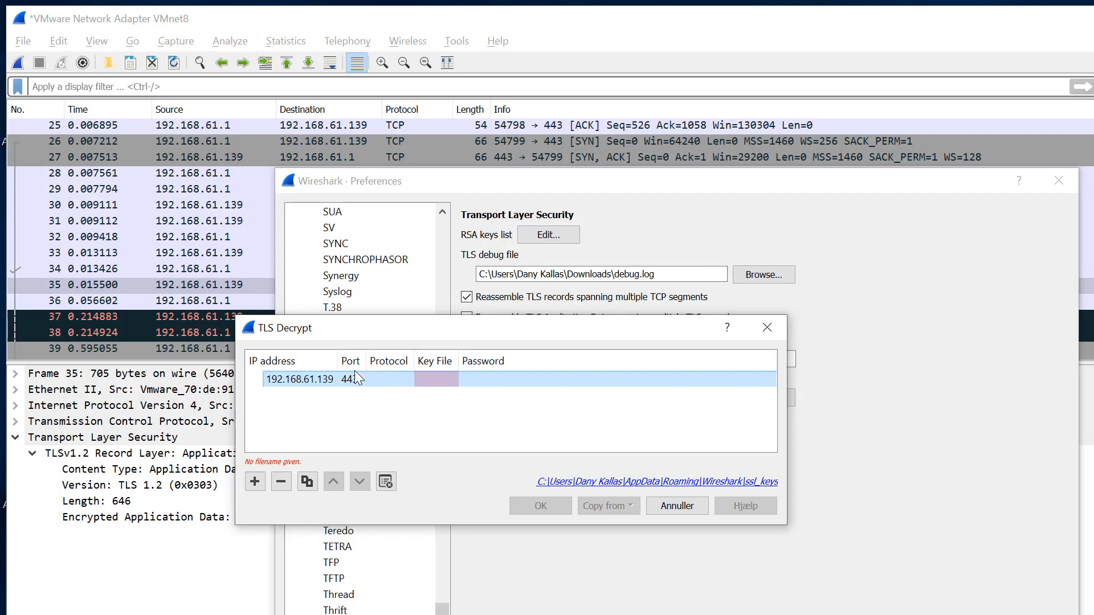
double_click(390, 383)
text(http)
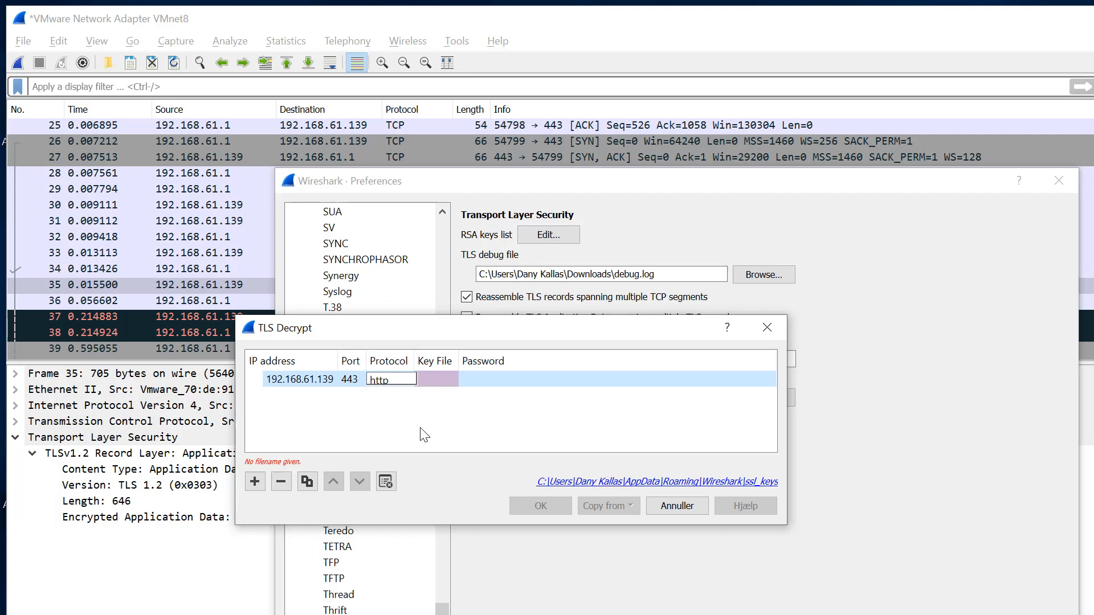
key(Return)
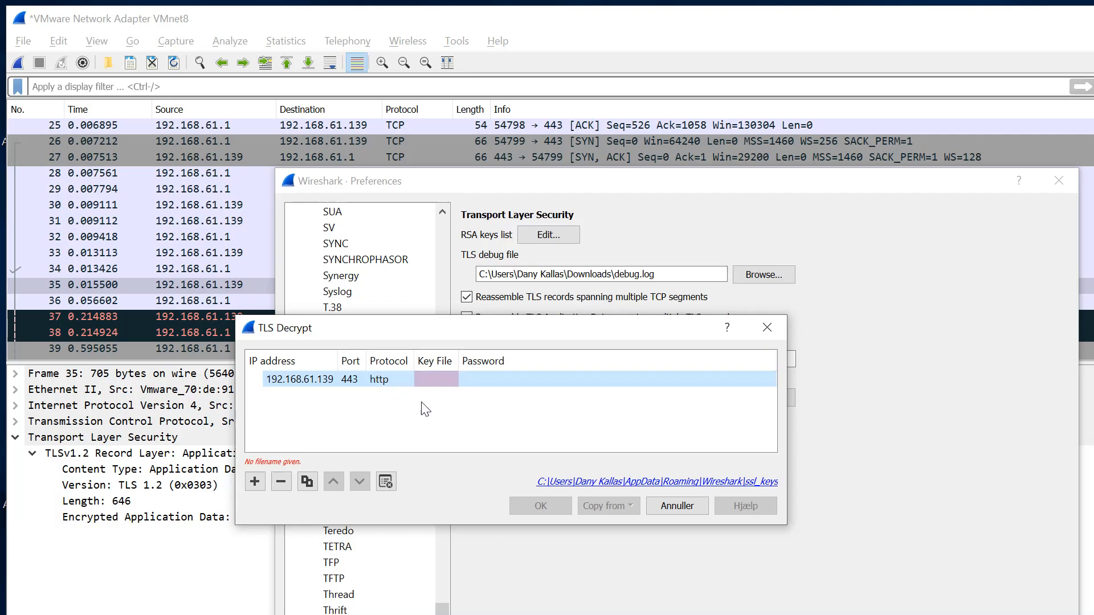
Choose C:\ssl\apache.key as the key file for the entry.
double_click(449, 382)
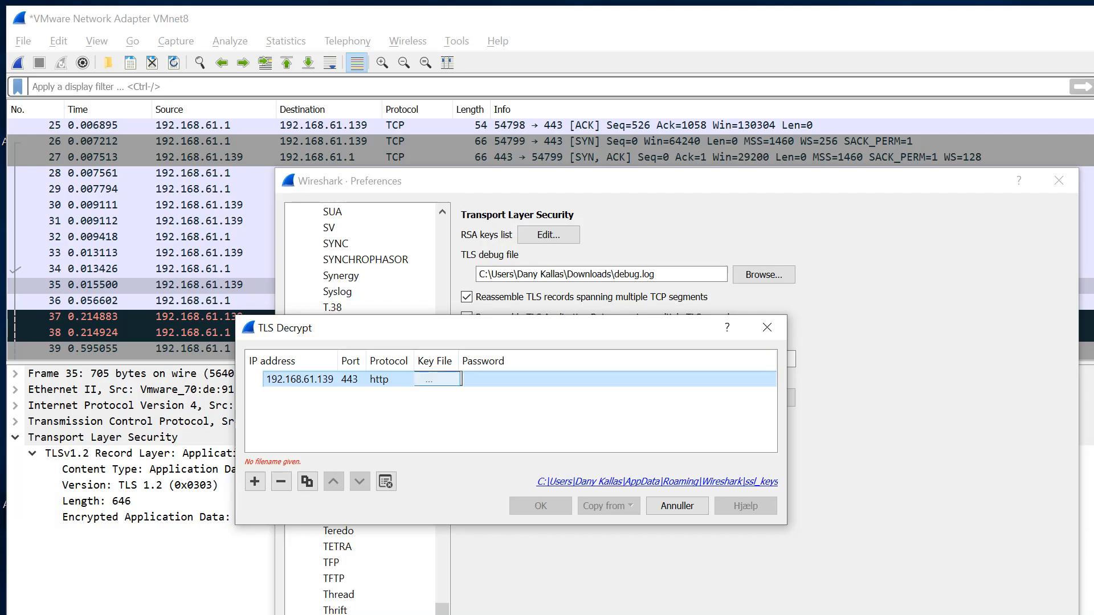
click(449, 379)
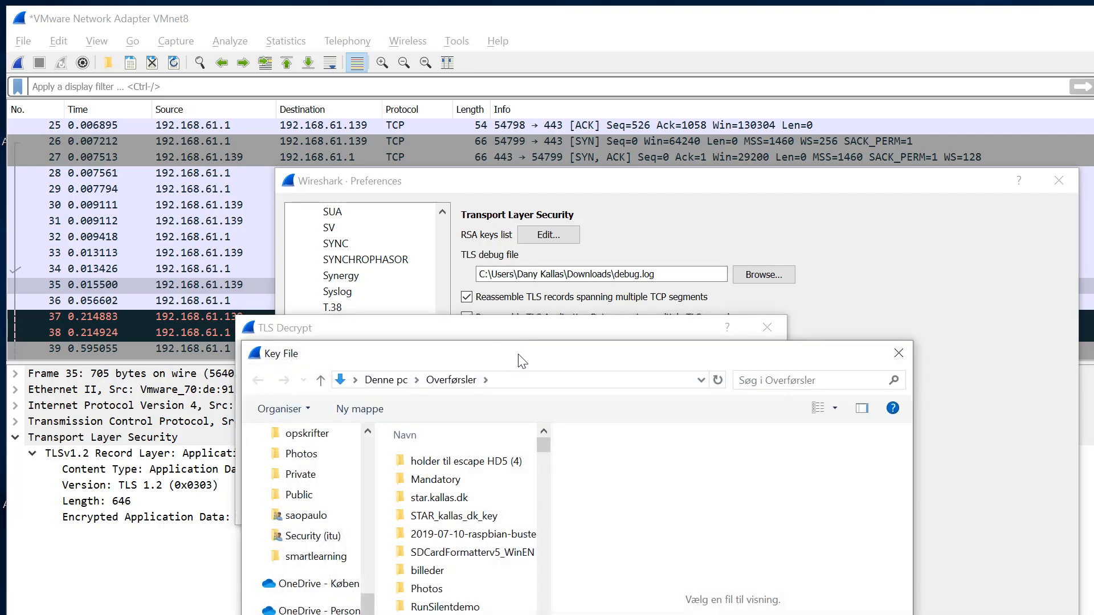
scroll(364, 433, up, 10)
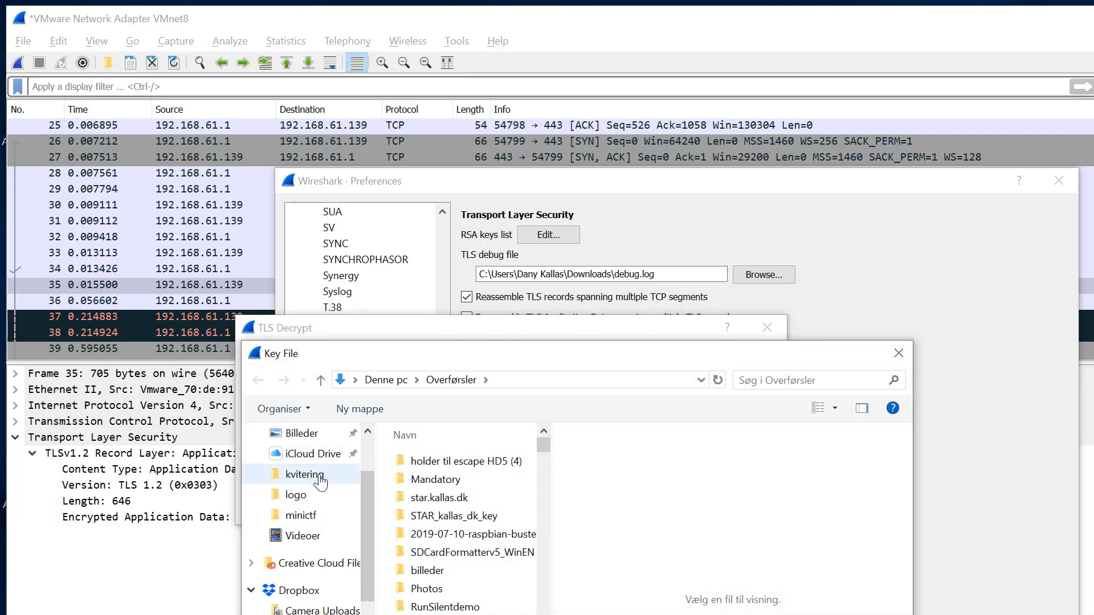
click(444, 382)
text(c:)
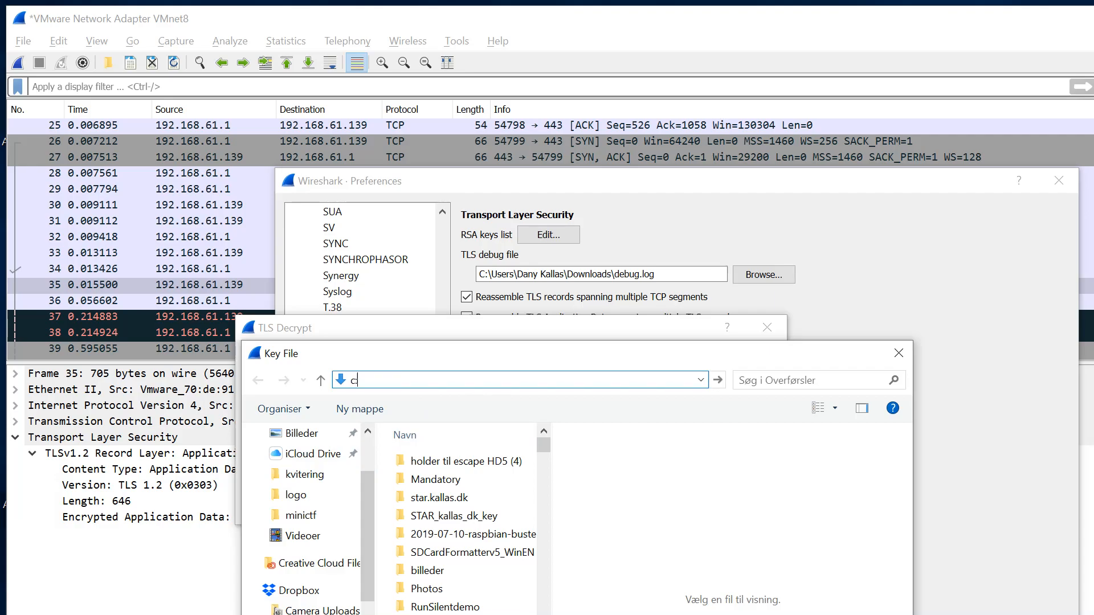
key(Return)
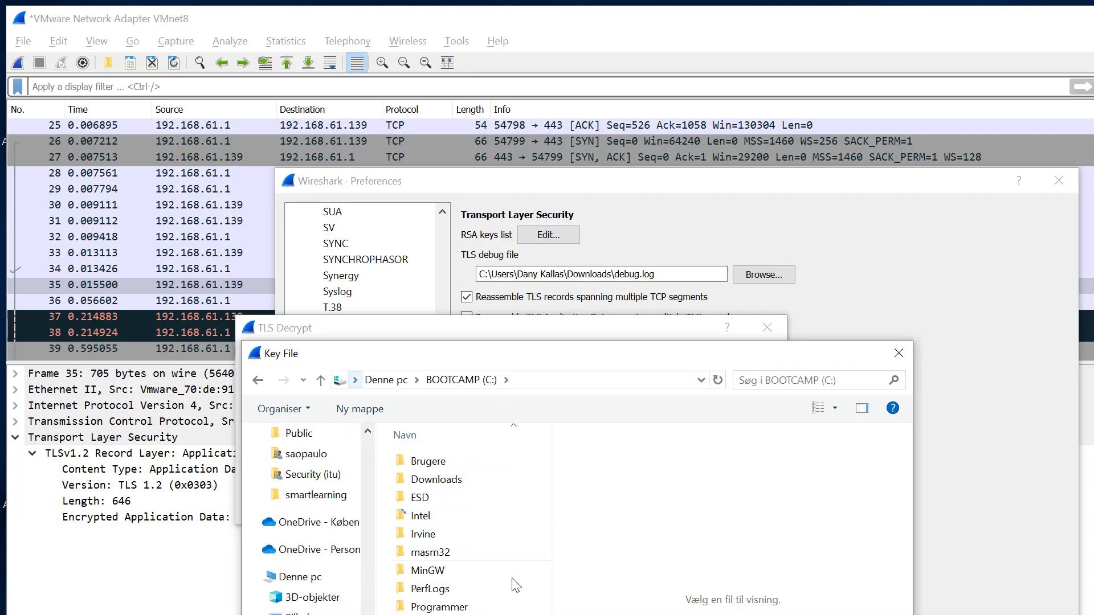
double_click(436, 614)
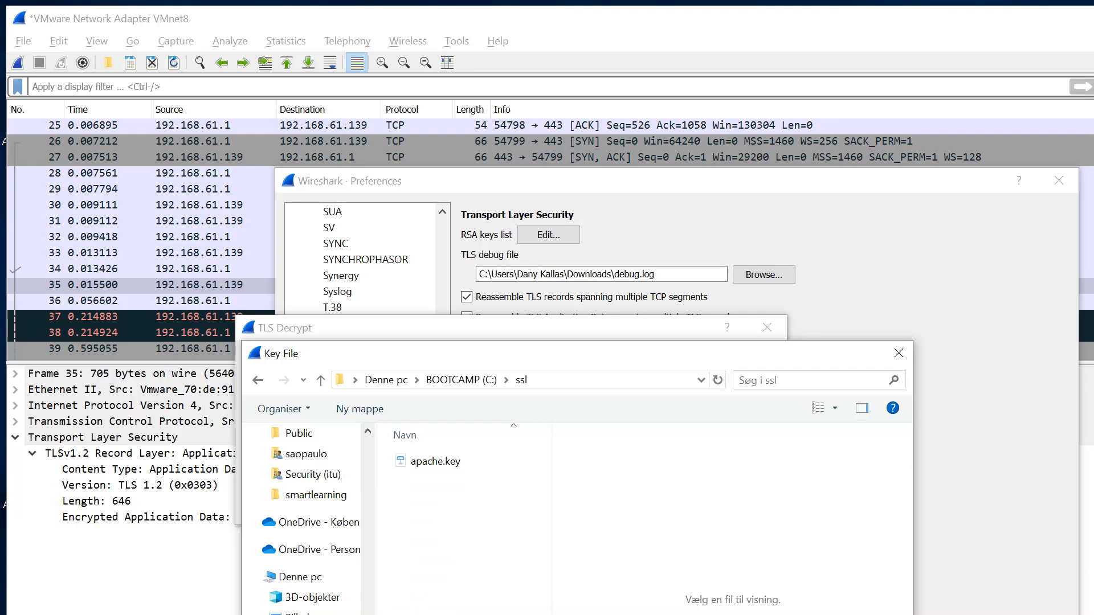
double_click(435, 464)
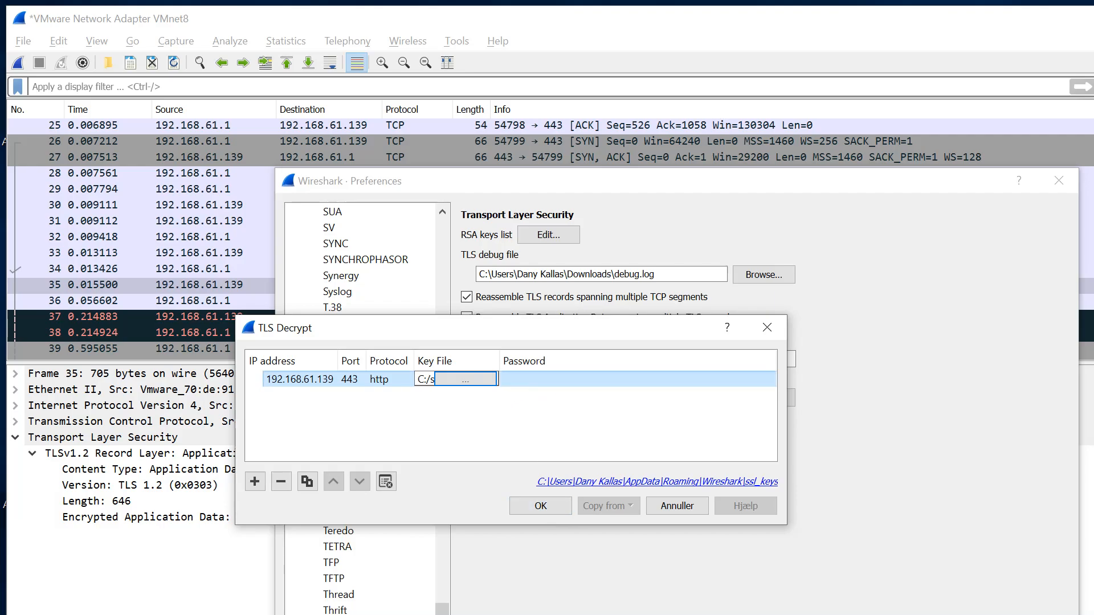
Confirm the RSA key list and close the preferences to apply TLS decryption.
click(474, 439)
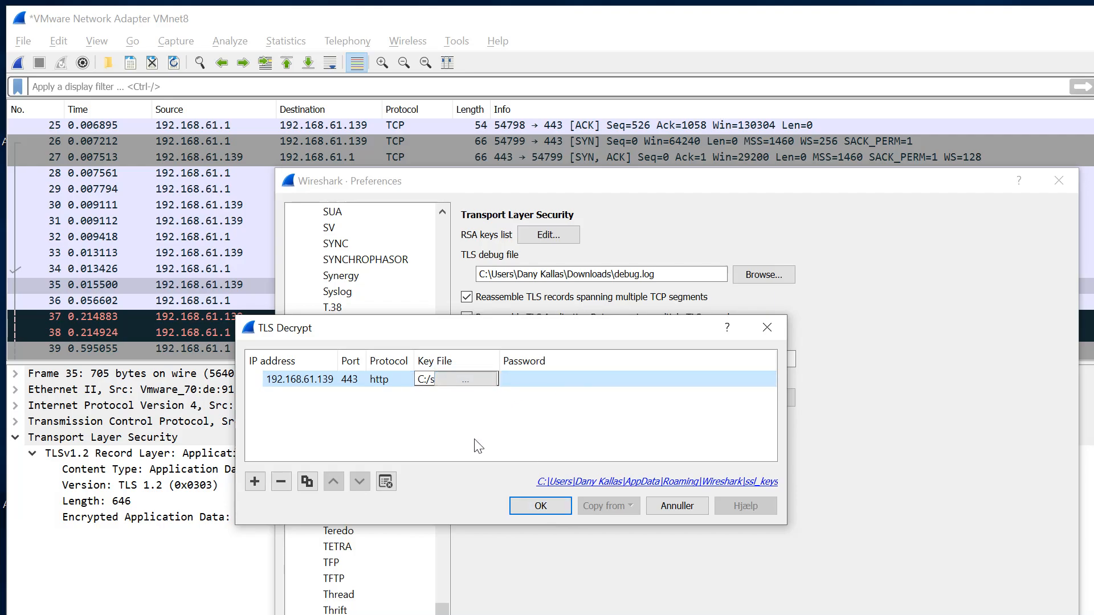
click(545, 508)
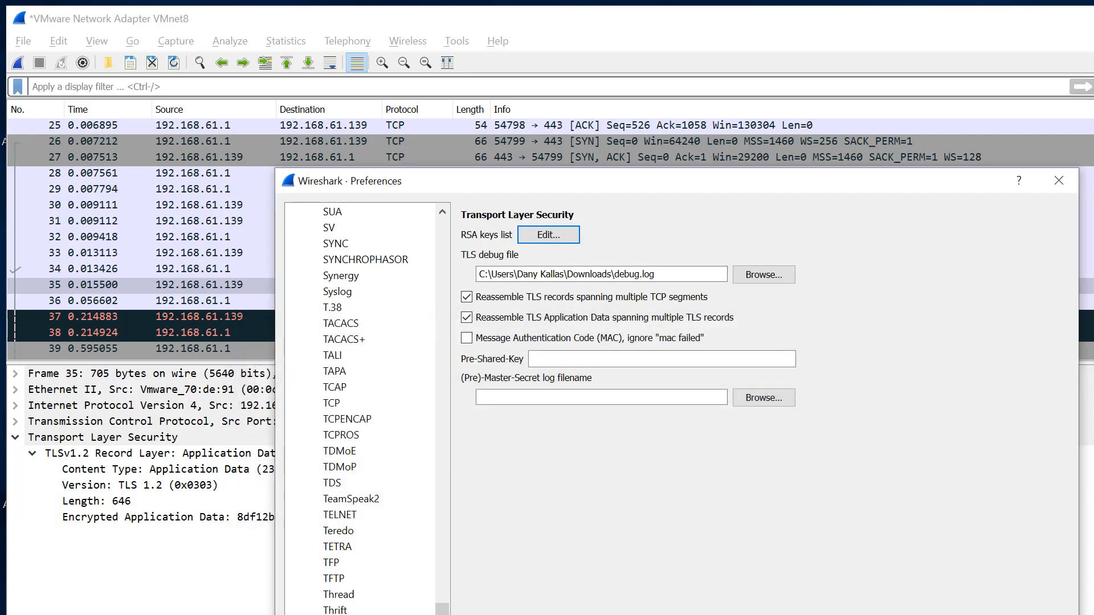
click(902, 614)
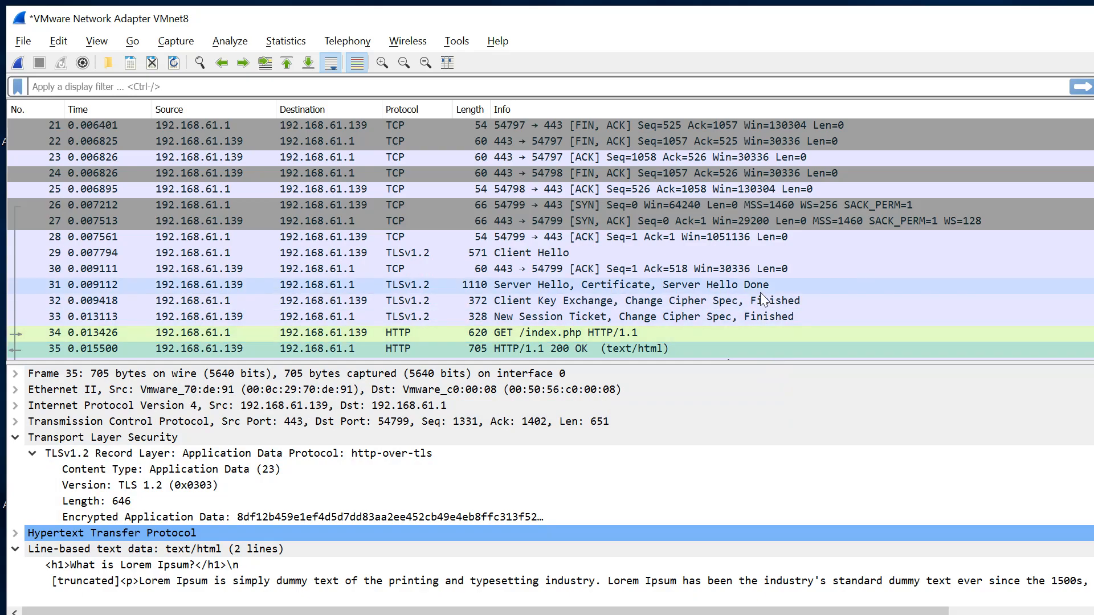
Inspect the decrypted HTTP GET request in packet 34 and the HTTP response in packet 35.
scroll(760, 292, down, 1)
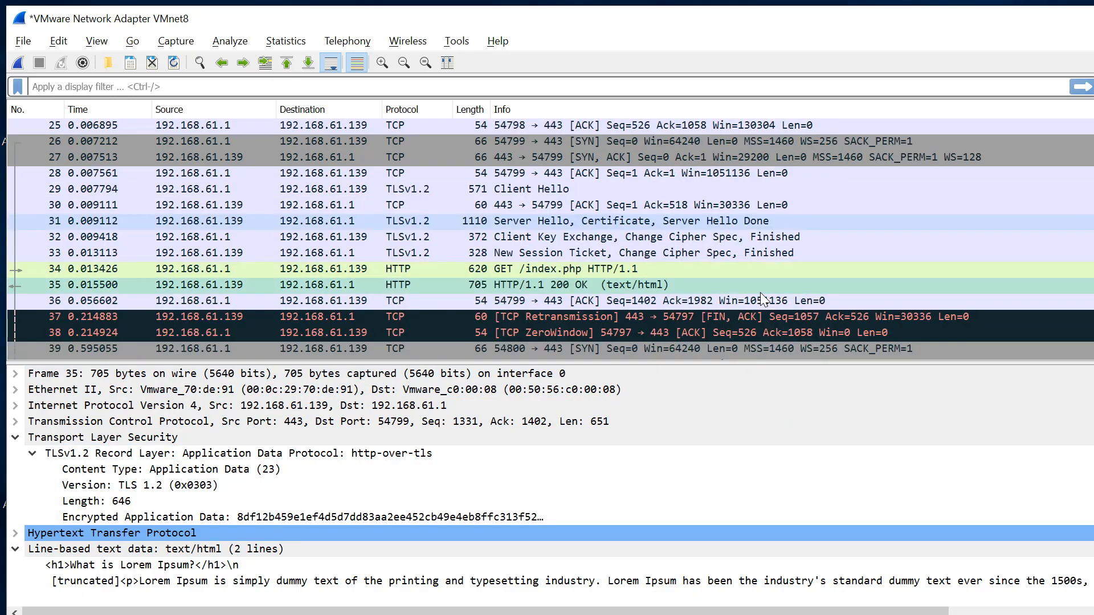
click(698, 251)
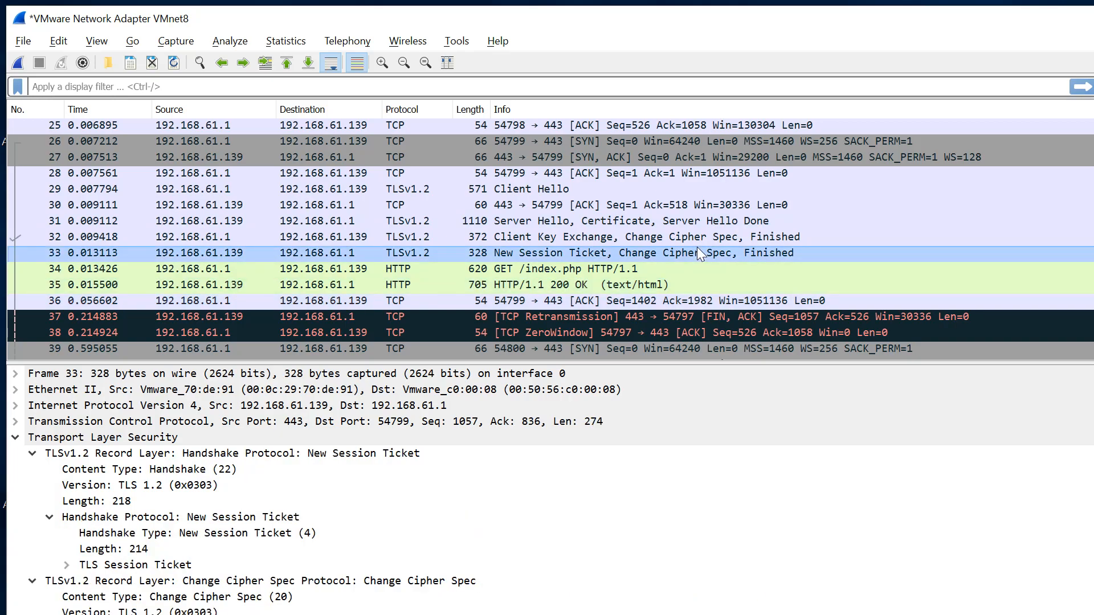
key(Down)
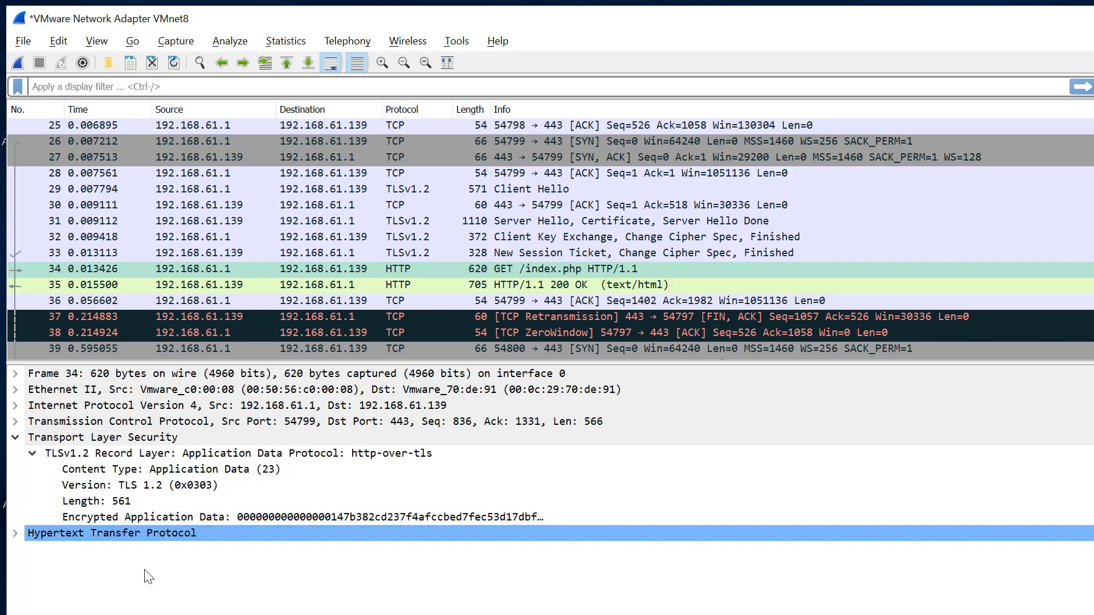
click(15, 533)
scroll(193, 584, down, 4)
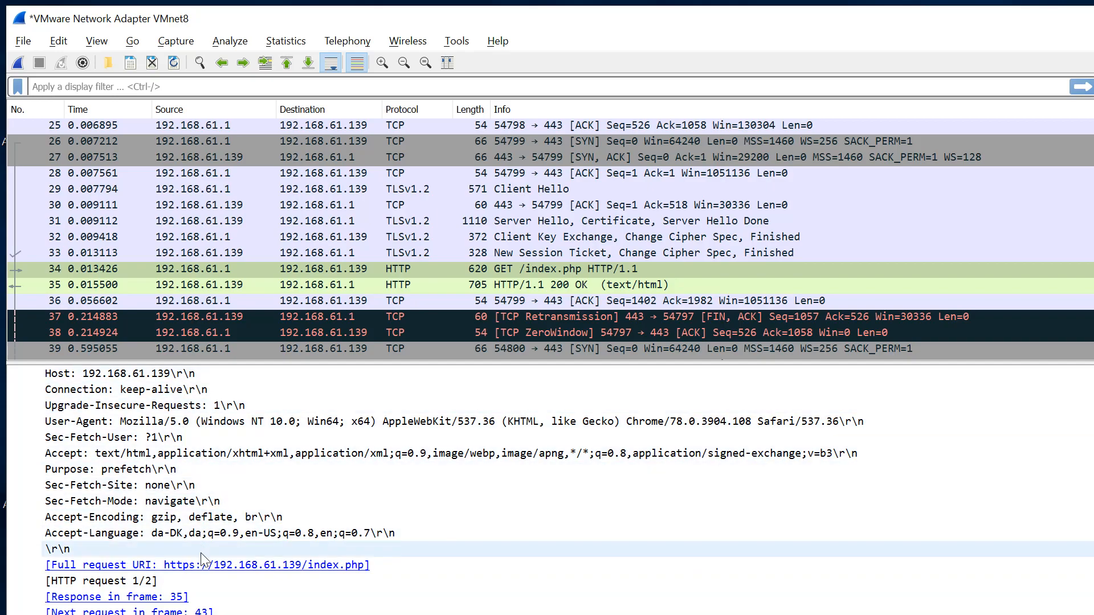
click(457, 285)
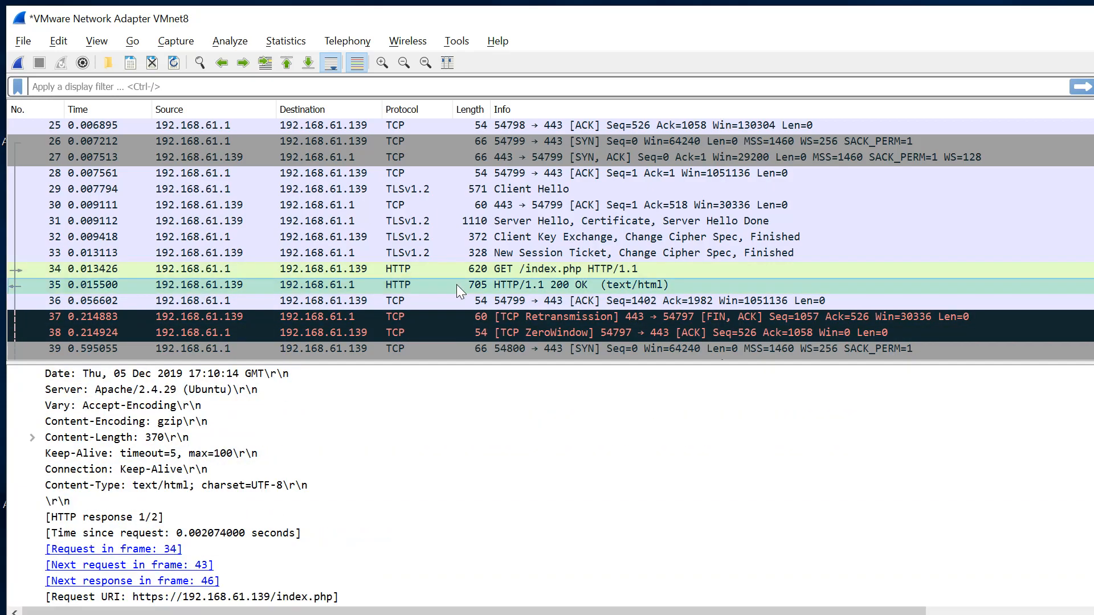
scroll(367, 452, down, 2)
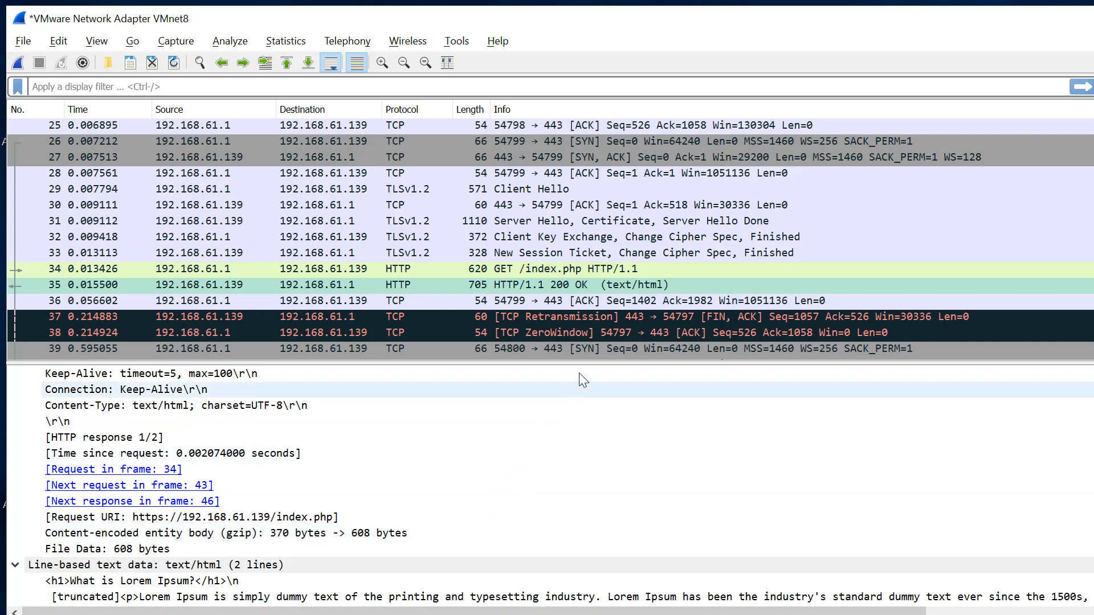
Examine the earlier TLS handshake packets, including the Client Hello and Server Hello, Certificate packets.
scroll(656, 279, up, 3)
scroll(655, 277, up, 1)
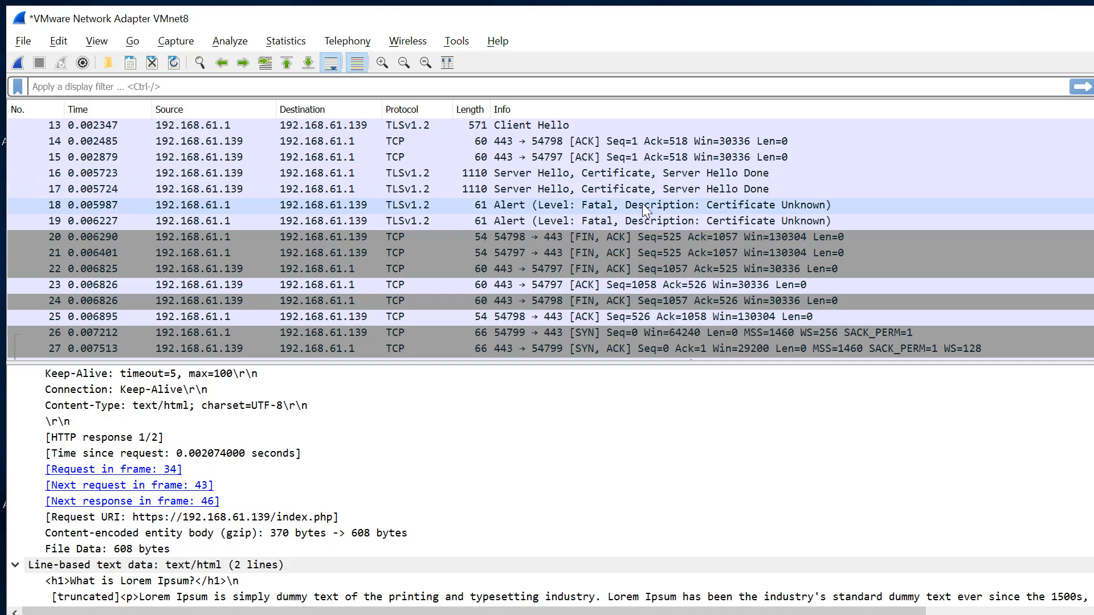
click(639, 179)
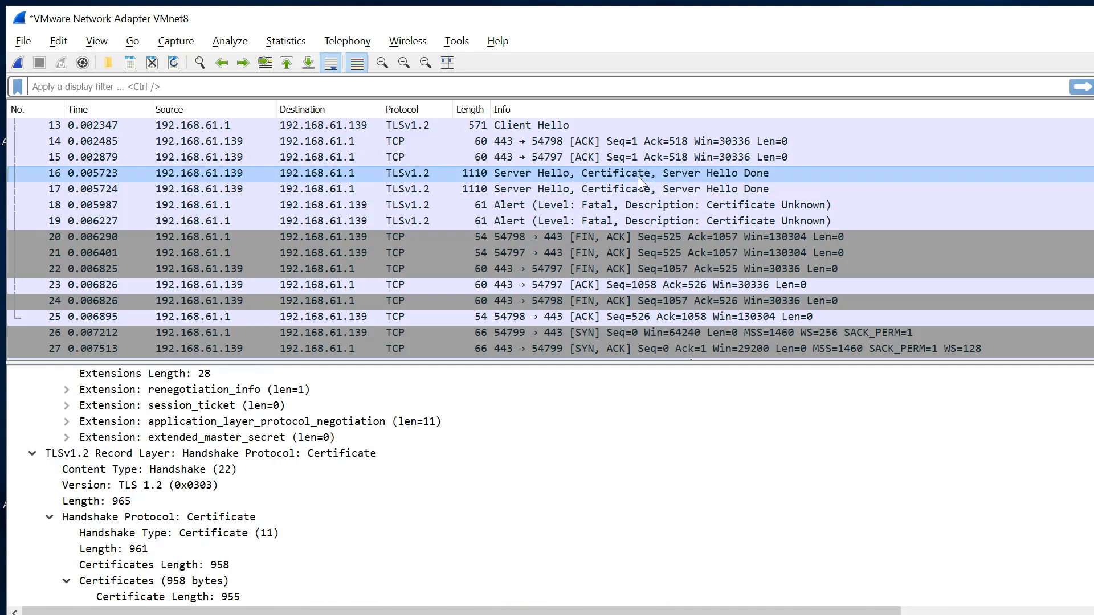
key(Up)
key(Up)
key(Up)
key(Up)
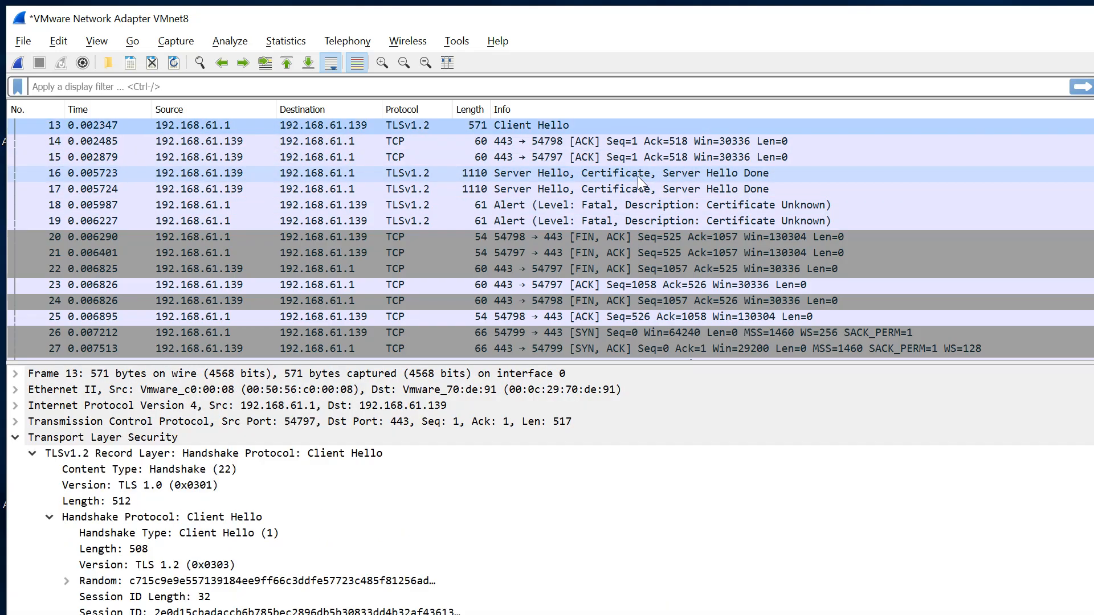
key(Up)
key(Up)
key(Down)
key(Down)
key(Down)
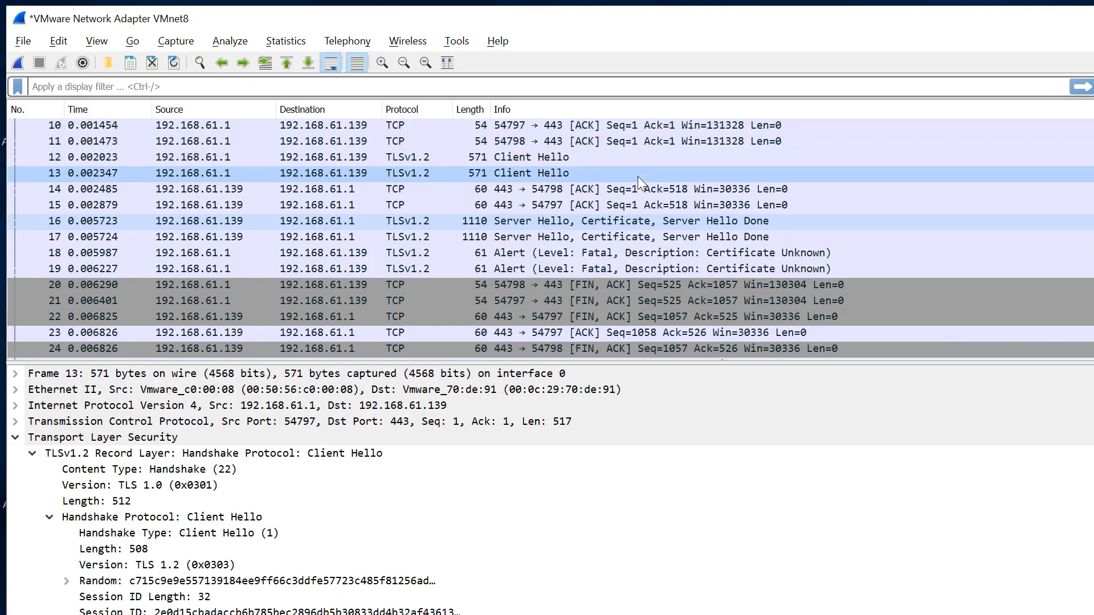
click(636, 222)
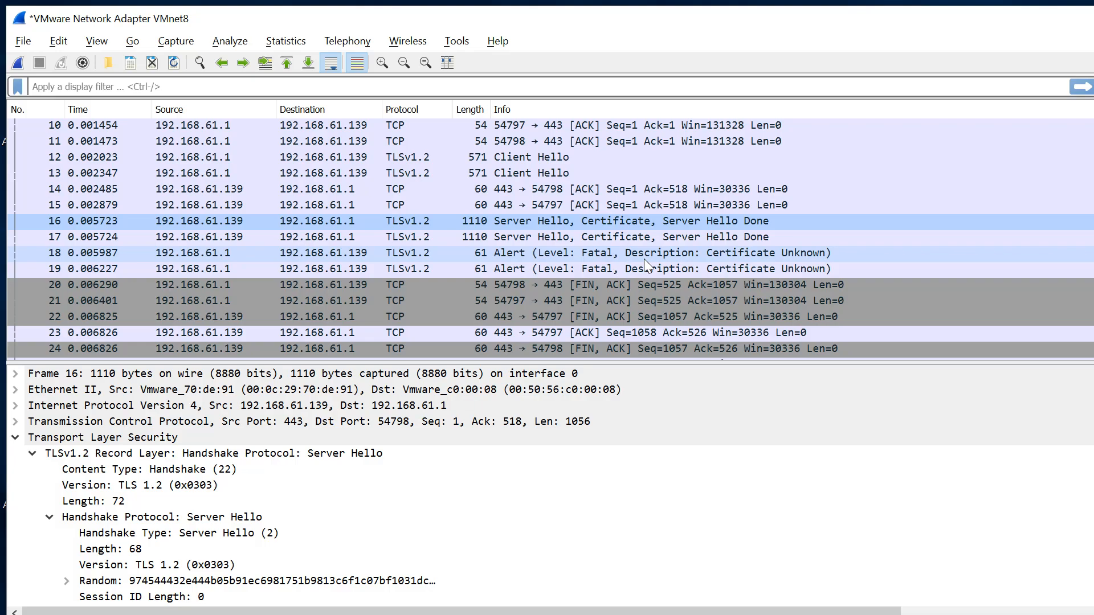
scroll(643, 259, down, 2)
scroll(644, 258, down, 3)
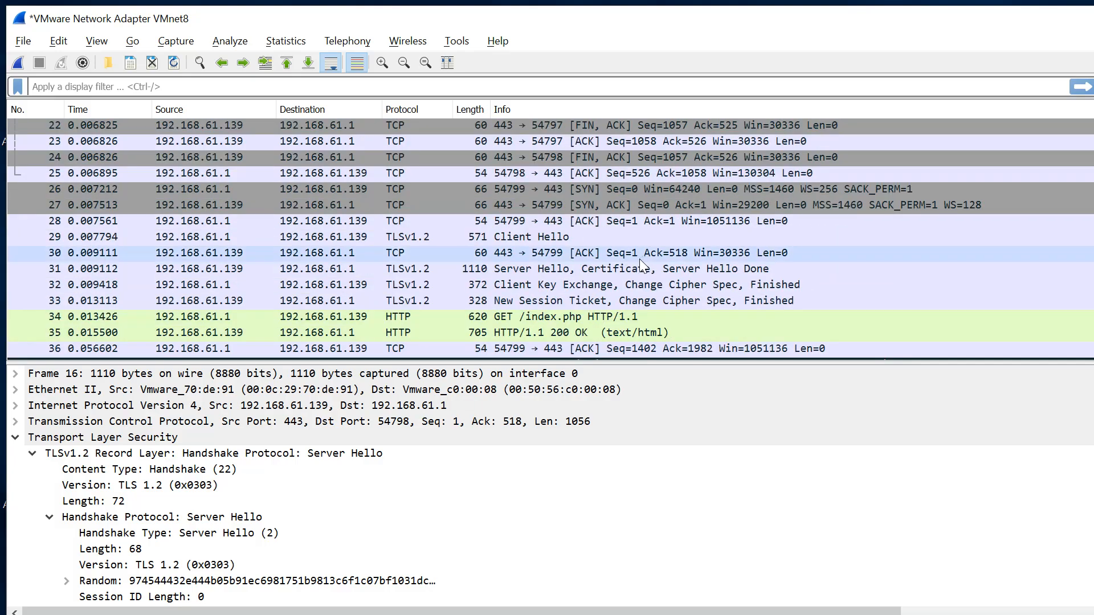
Inspect the Client Key Exchange and New Session Ticket packets of the decrypted session.
click(618, 285)
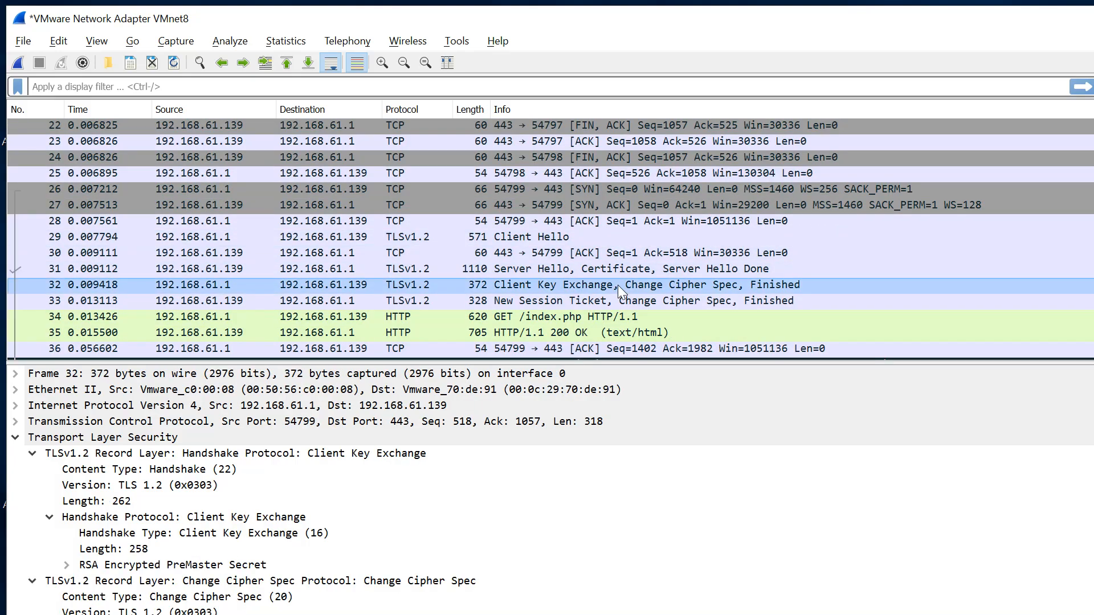
key(Up)
key(Down)
key(Down)
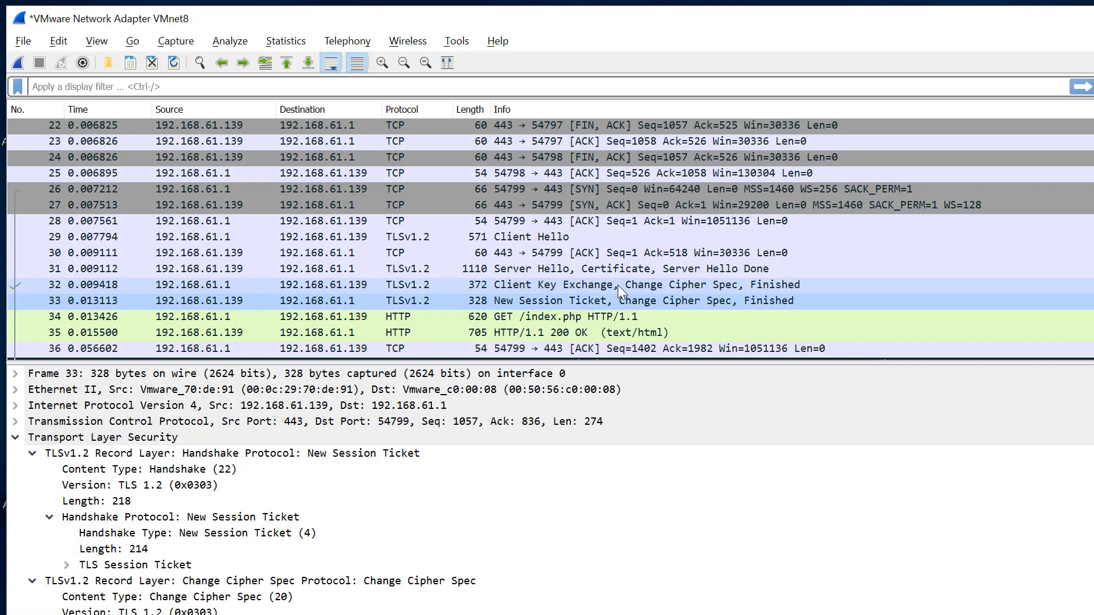
key(Up)
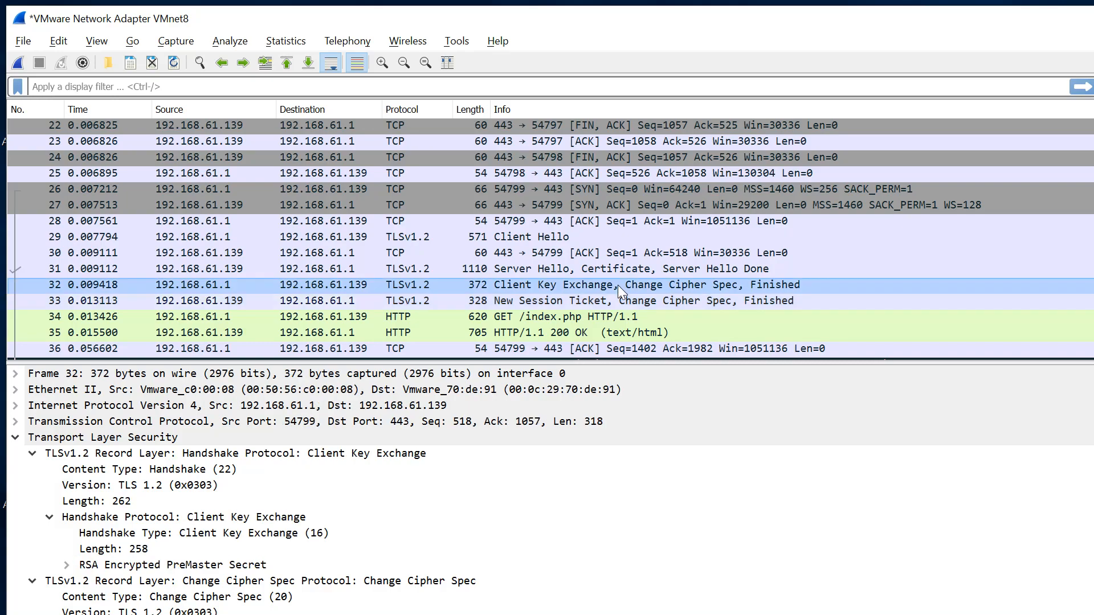
key(Down)
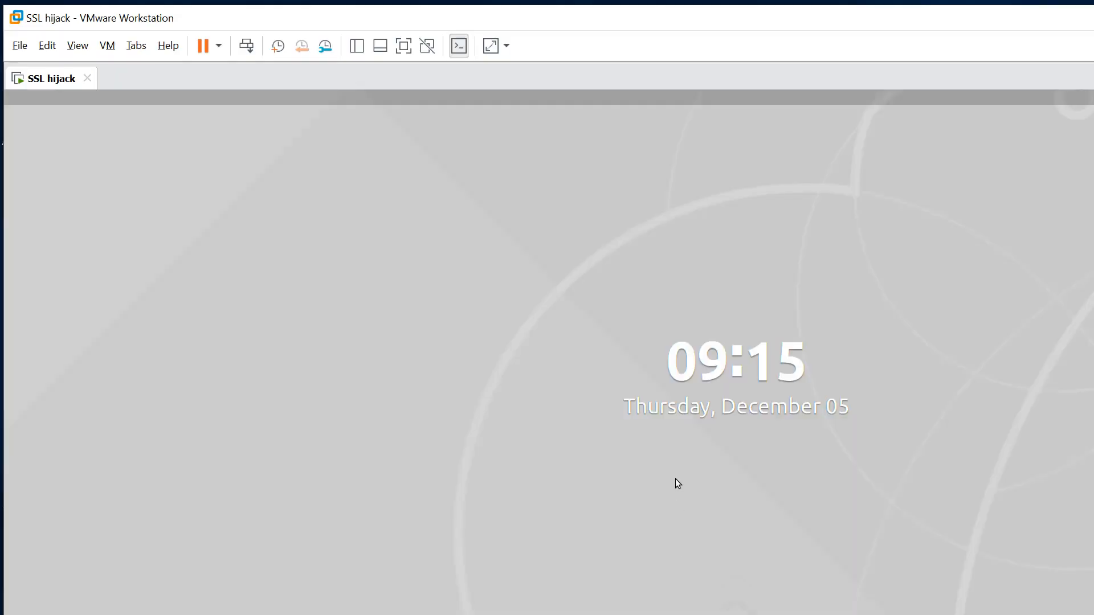
Switch to the SSL hijack virtual machine and unlock its screen with the user's password.
drag(675, 478, 685, 138)
text(student)
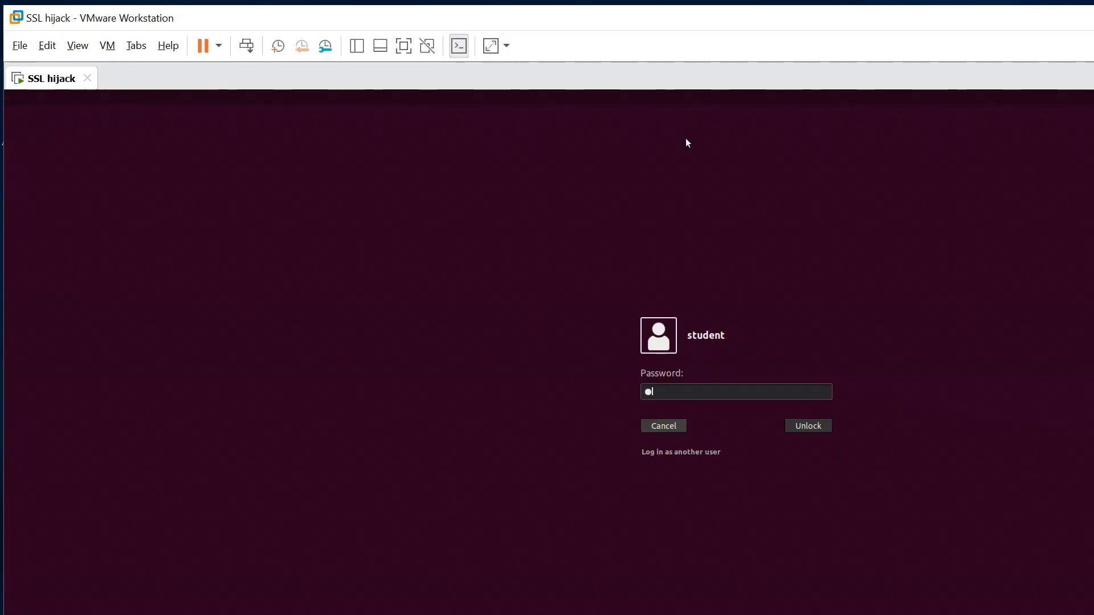
key(Return)
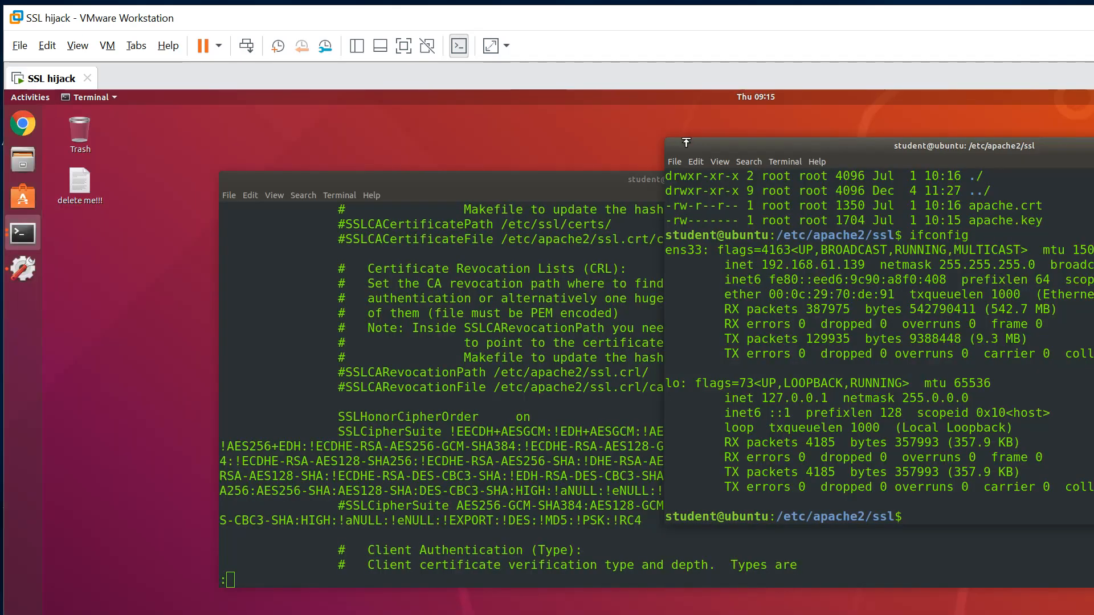